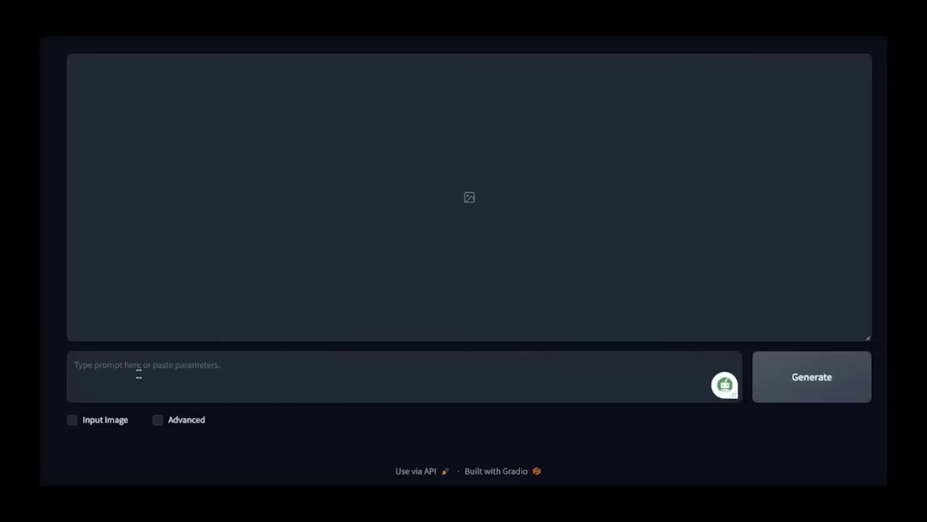
Step: Enable Image Prompt with Advanced options, setting slot 1 to FaceSwap and slot 2 to CPDS
{"action": "left_click", "coordinate": [72, 420]}
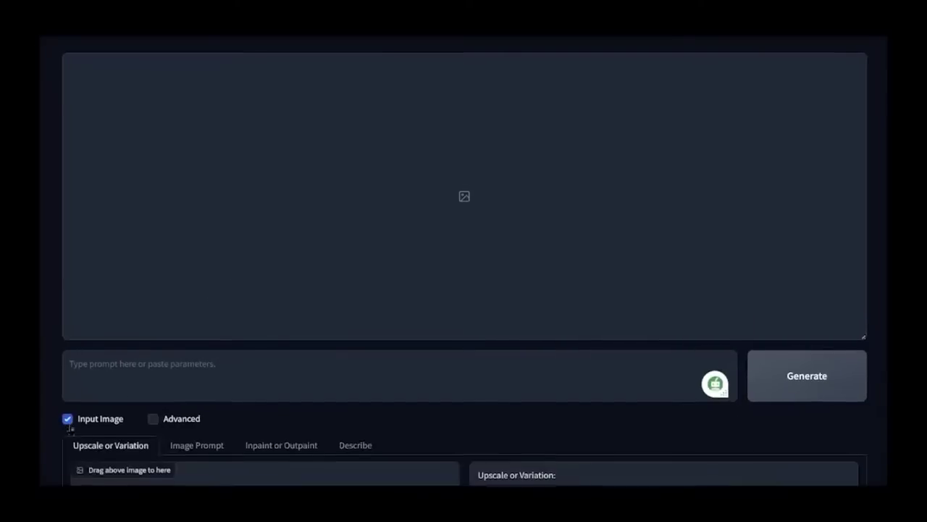
{"action": "scroll", "coordinate": [71, 429], "scroll_direction": "down", "scroll_amount": 3}
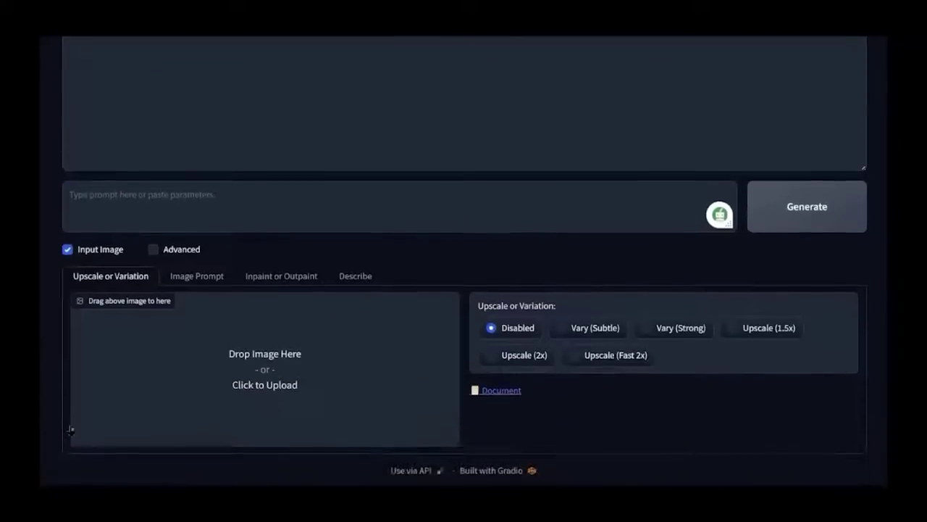
{"action": "left_click", "coordinate": [172, 276]}
{"action": "scroll", "coordinate": [171, 279], "scroll_direction": "down", "scroll_amount": 5}
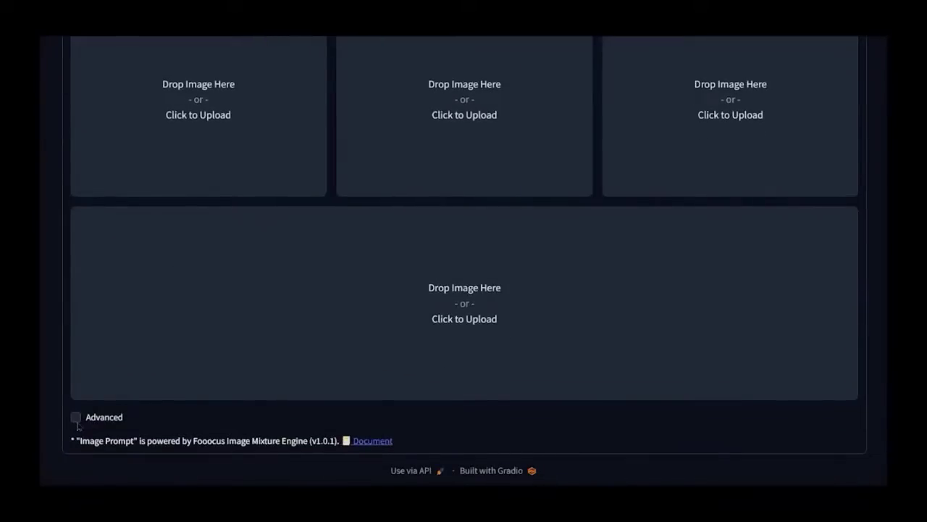
{"action": "left_click", "coordinate": [76, 417]}
{"action": "scroll", "coordinate": [78, 427], "scroll_direction": "up", "scroll_amount": 4}
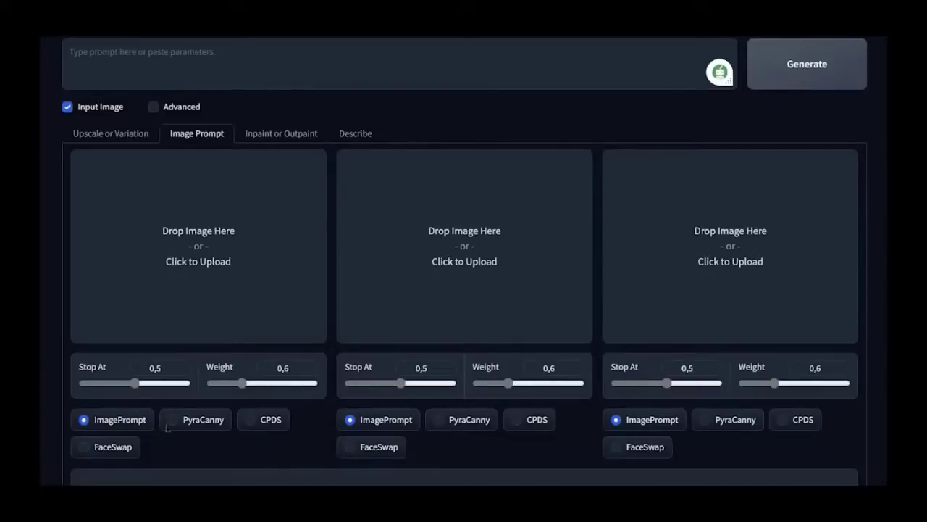
{"action": "left_click", "coordinate": [84, 449]}
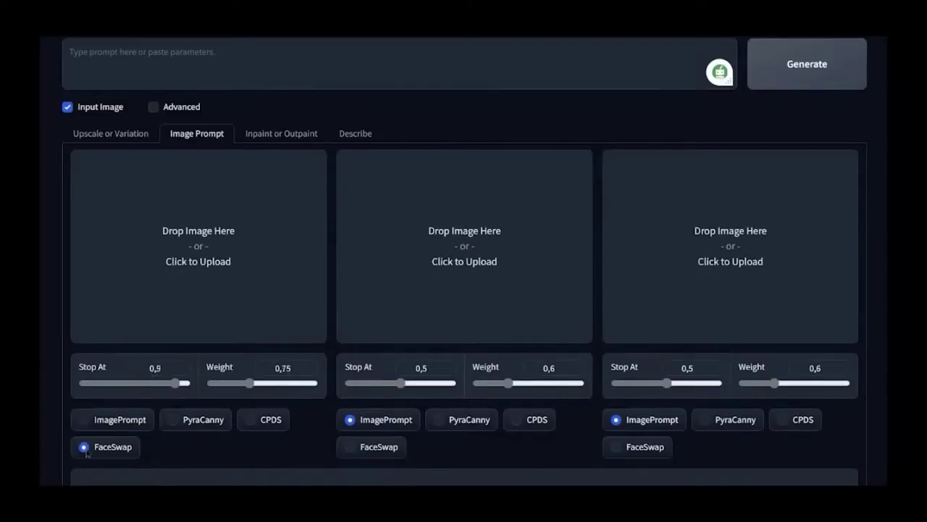
{"action": "left_click", "coordinate": [516, 420]}
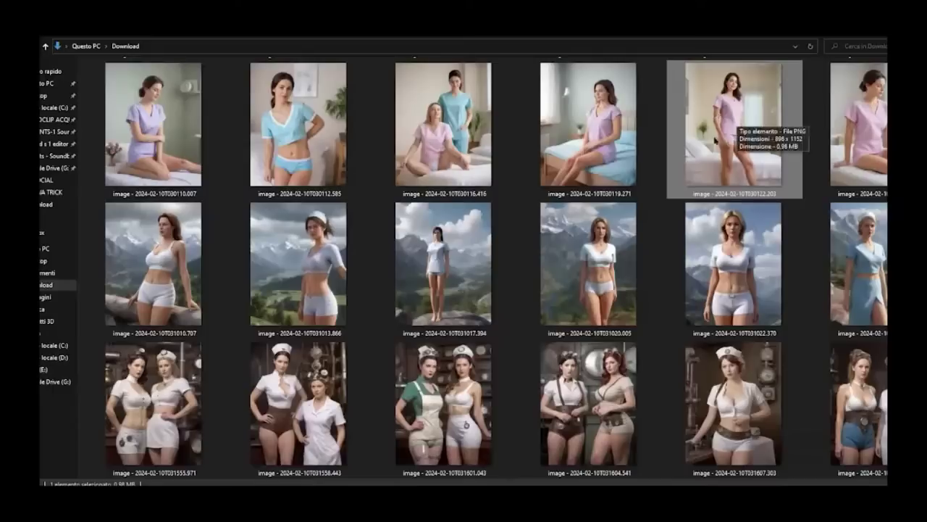
Step: Drop the lilac-outfit woman's photo into the FaceSwap slot and bring up the POSE folder
{"action": "left_click_drag", "start_coordinate": [728, 142], "coordinate": [165, 297]}
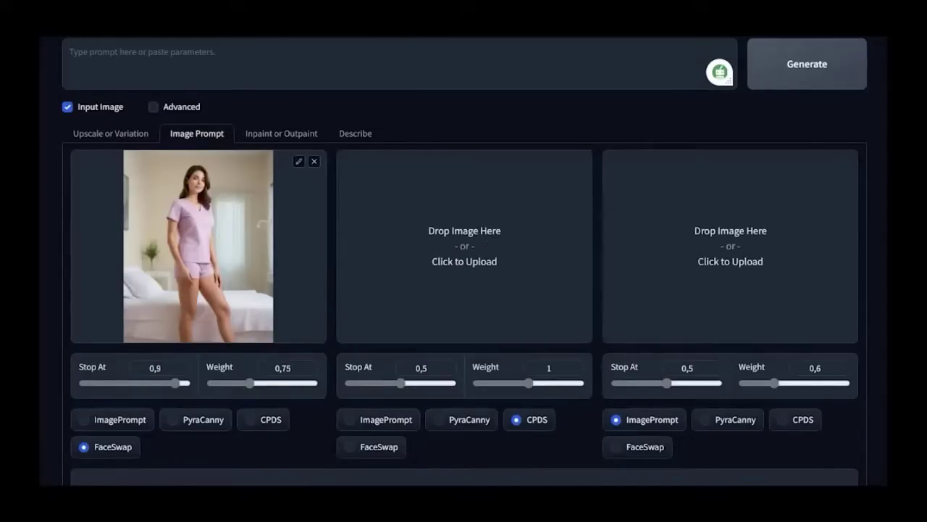
{"action": "mouse_move", "coordinate": [134, 484]}
{"action": "left_click", "coordinate": [95, 463]}
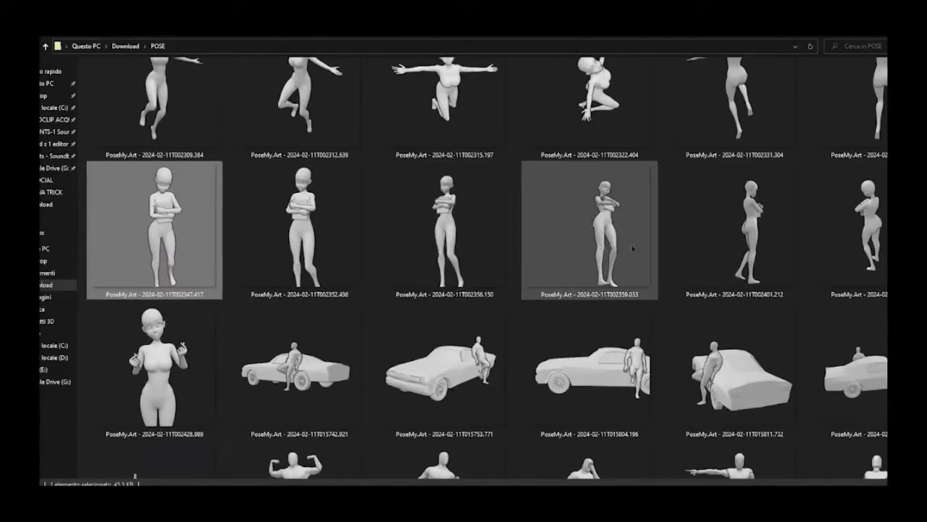
Step: Find the crossed-arms PoseMy.Art mannequin render in POSE and drag it into the CPDS slot
{"action": "scroll", "coordinate": [770, 257], "scroll_direction": "up", "scroll_amount": 4}
{"action": "scroll", "coordinate": [770, 255], "scroll_direction": "up", "scroll_amount": 3}
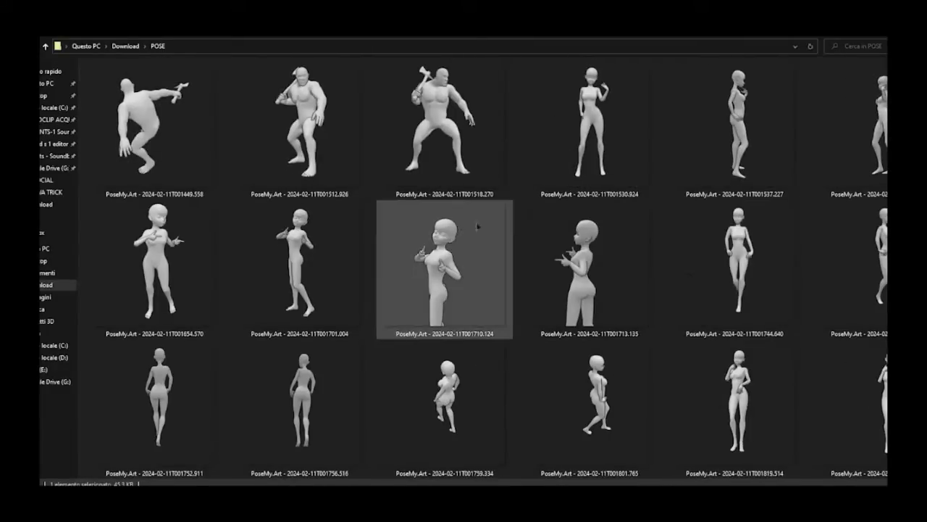
{"action": "scroll", "coordinate": [537, 268], "scroll_direction": "down", "scroll_amount": 10}
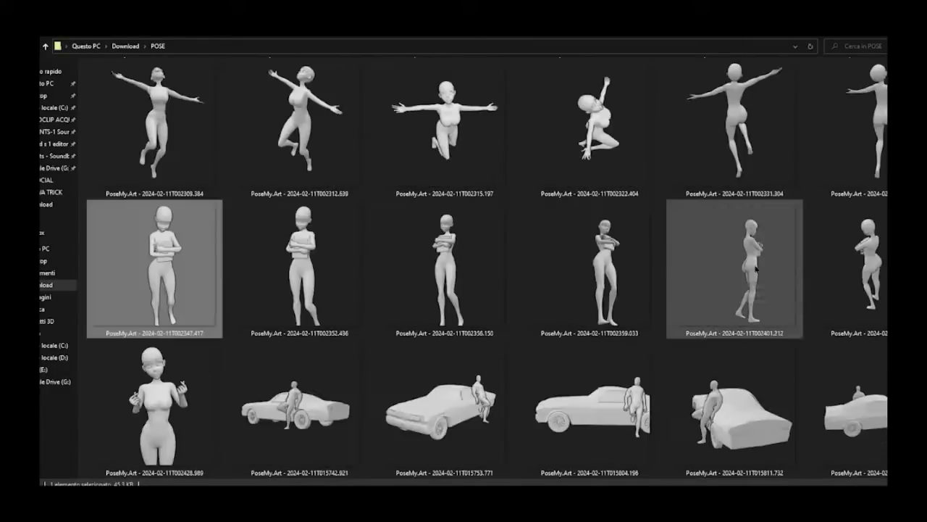
{"action": "scroll", "coordinate": [756, 268], "scroll_direction": "down", "scroll_amount": 5}
{"action": "scroll", "coordinate": [756, 268], "scroll_direction": "up", "scroll_amount": 8}
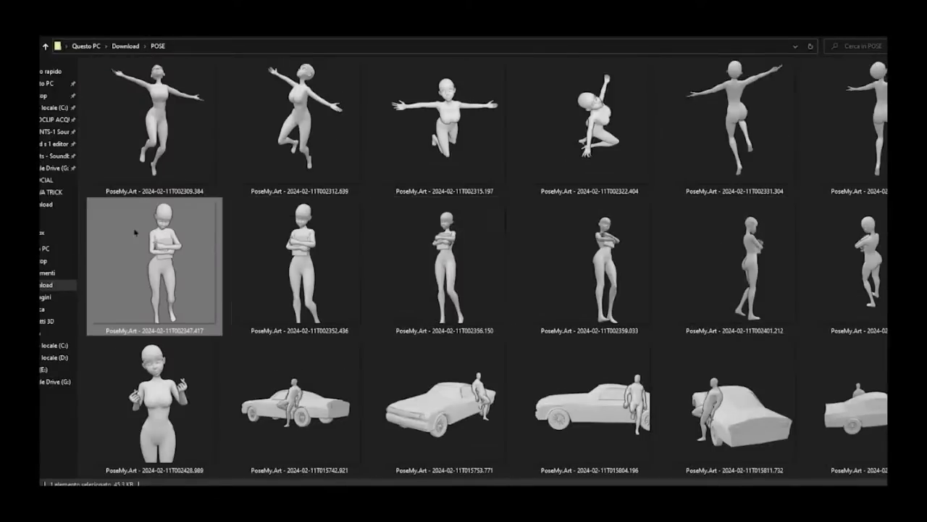
{"action": "left_click_drag", "start_coordinate": [143, 241], "coordinate": [435, 273]}
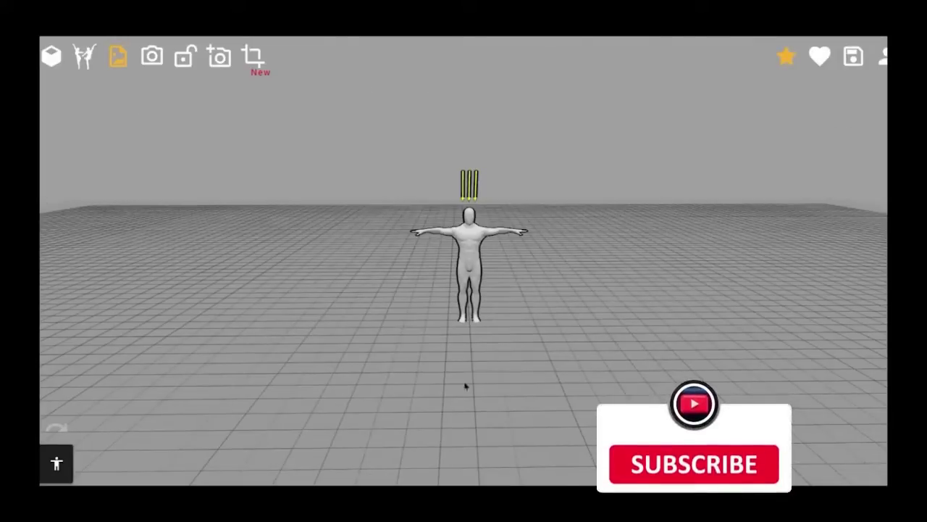
Step: Pose the T-posed mannequin by rotating a shoulder joint to lower one arm
{"action": "left_click_drag", "start_coordinate": [465, 386], "coordinate": [436, 385]}
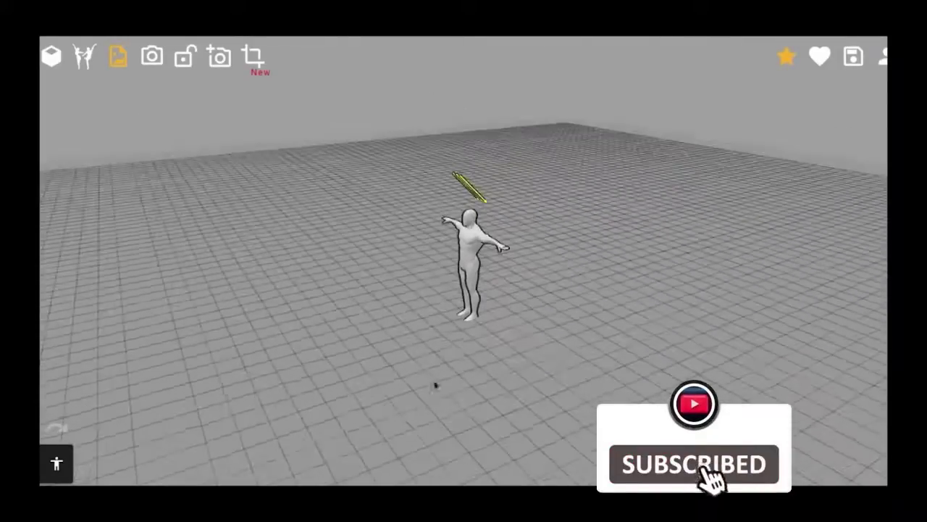
{"action": "scroll", "coordinate": [435, 385], "scroll_direction": "up", "scroll_amount": 10}
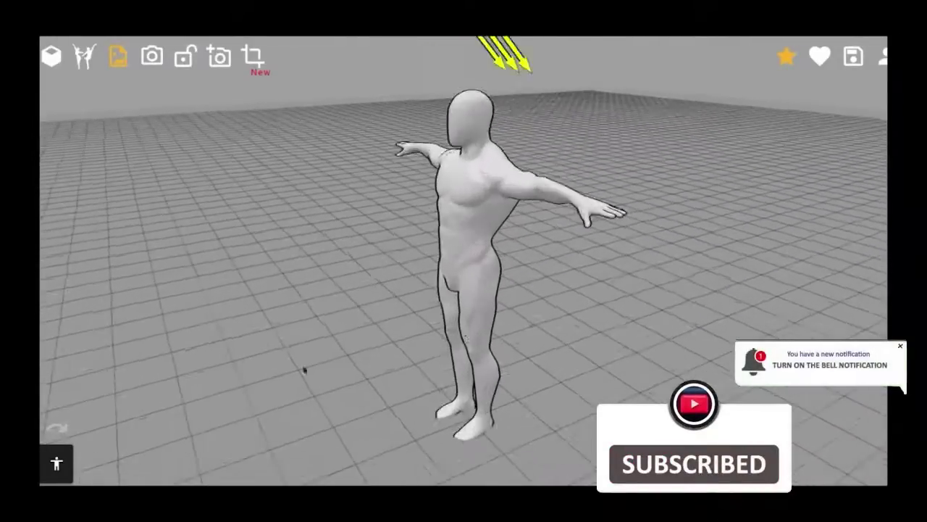
{"action": "left_click", "coordinate": [470, 239]}
{"action": "left_click", "coordinate": [425, 172]}
{"action": "left_click_drag", "start_coordinate": [362, 137], "coordinate": [455, 127]}
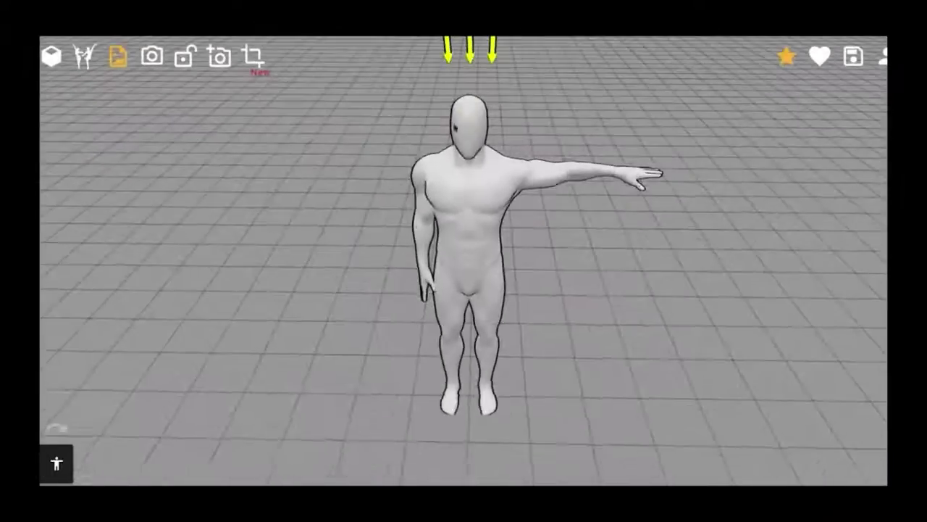
{"action": "left_click", "coordinate": [455, 126]}
Step: Frame the figure at eye level and export the pose as a 512×512 image
{"action": "left_click_drag", "start_coordinate": [580, 362], "coordinate": [580, 299]}
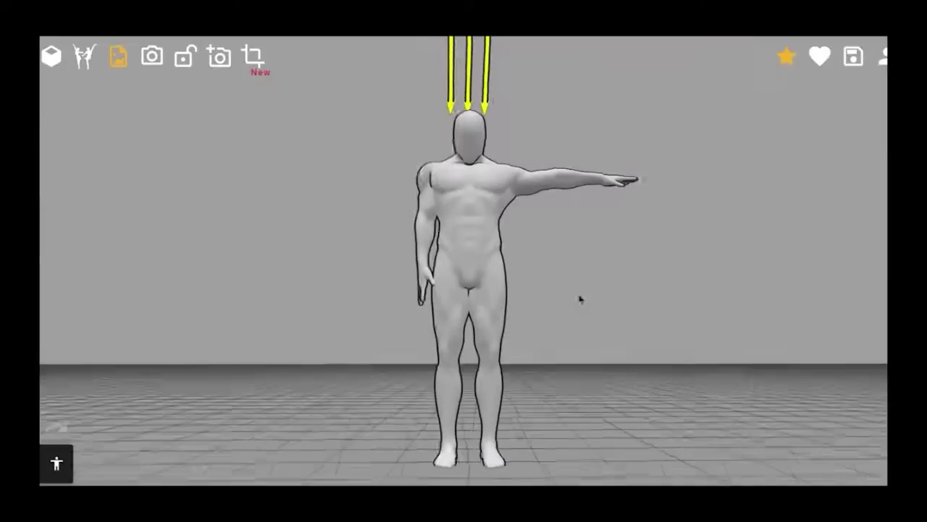
{"action": "scroll", "coordinate": [577, 299], "scroll_direction": "down", "scroll_amount": 3}
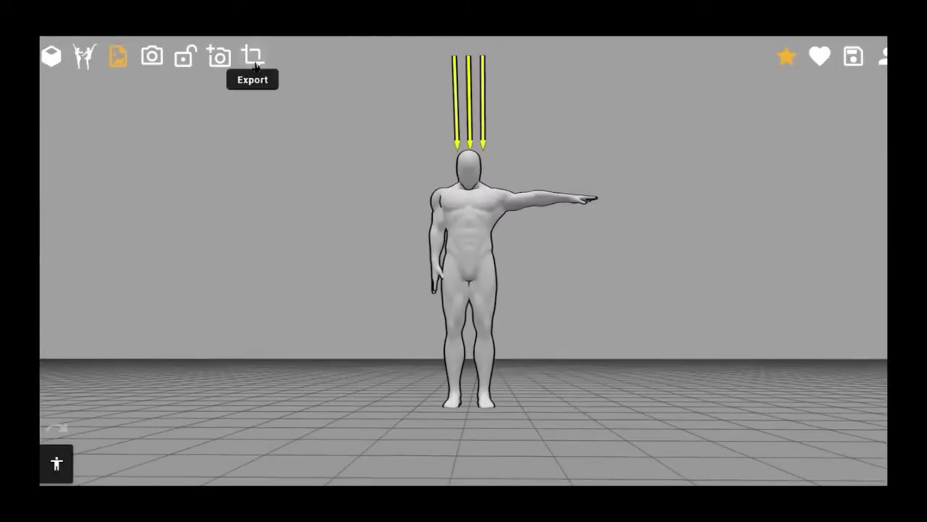
{"action": "left_click", "coordinate": [253, 57]}
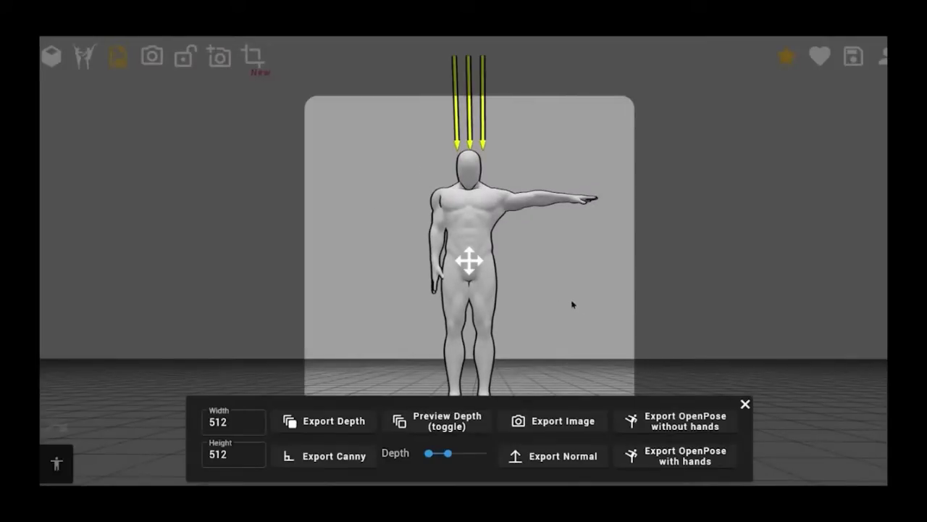
{"action": "left_click_drag", "start_coordinate": [572, 304], "coordinate": [569, 284]}
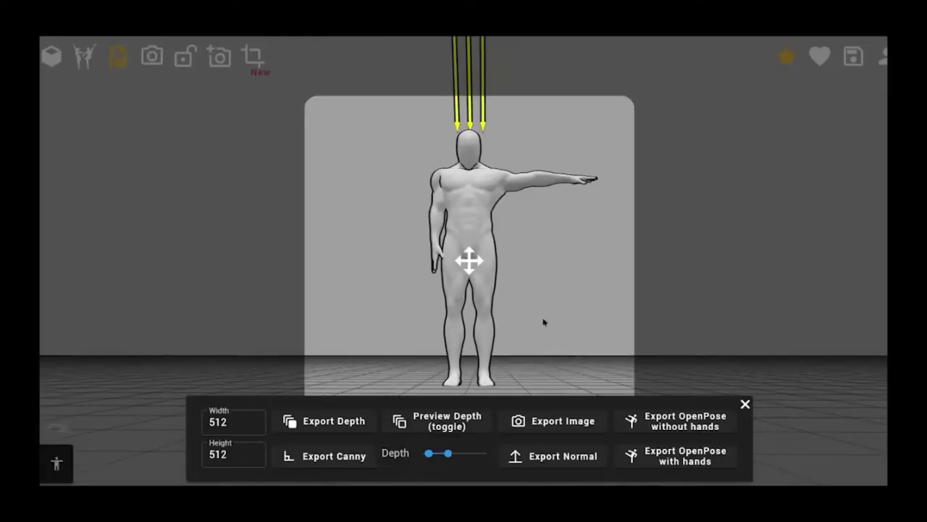
{"action": "left_click", "coordinate": [543, 426]}
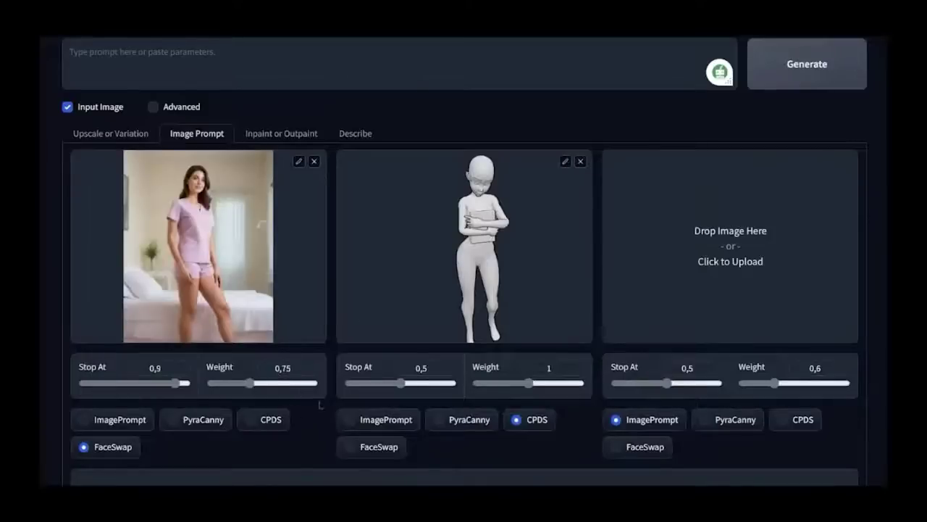
Step: Review the advanced aspect ratio, negative prompt and default styles, then generate two images
{"action": "scroll", "coordinate": [319, 404], "scroll_direction": "up", "scroll_amount": 3}
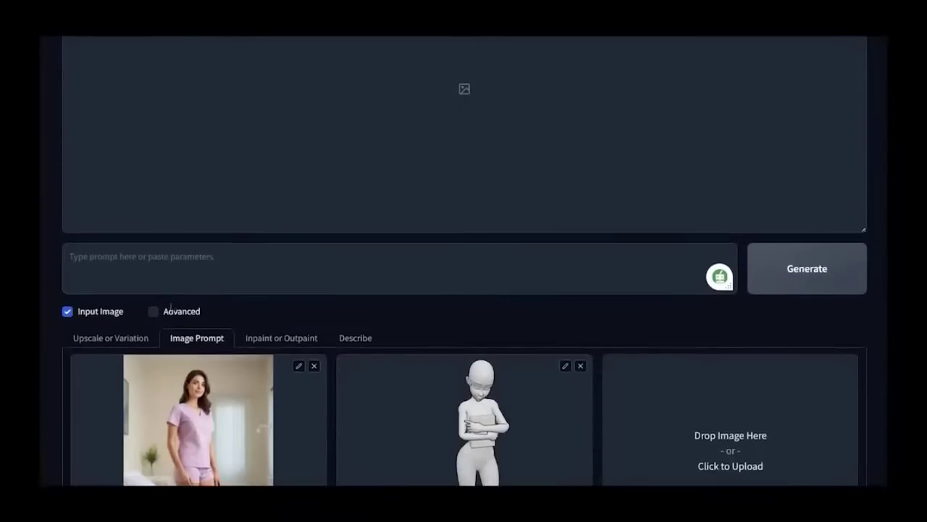
{"action": "left_click", "coordinate": [153, 311]}
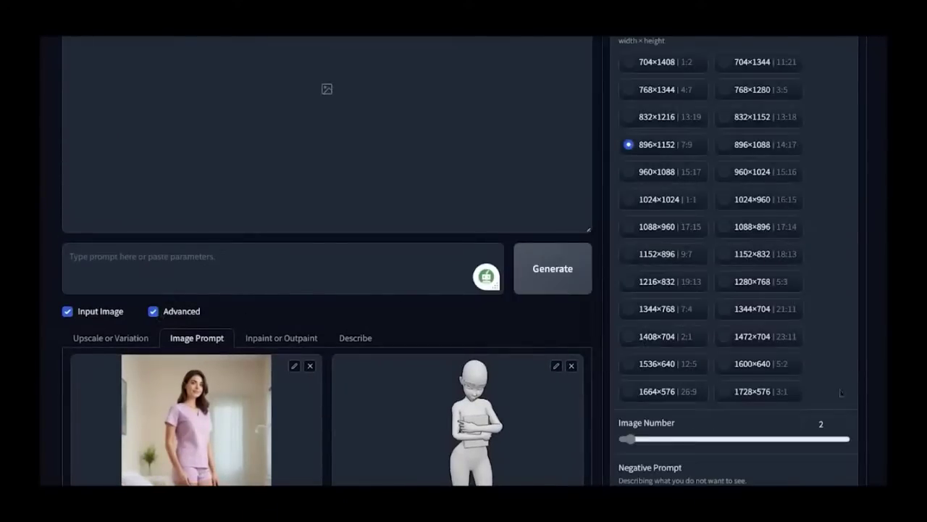
{"action": "scroll", "coordinate": [777, 452], "scroll_direction": "down", "scroll_amount": 1}
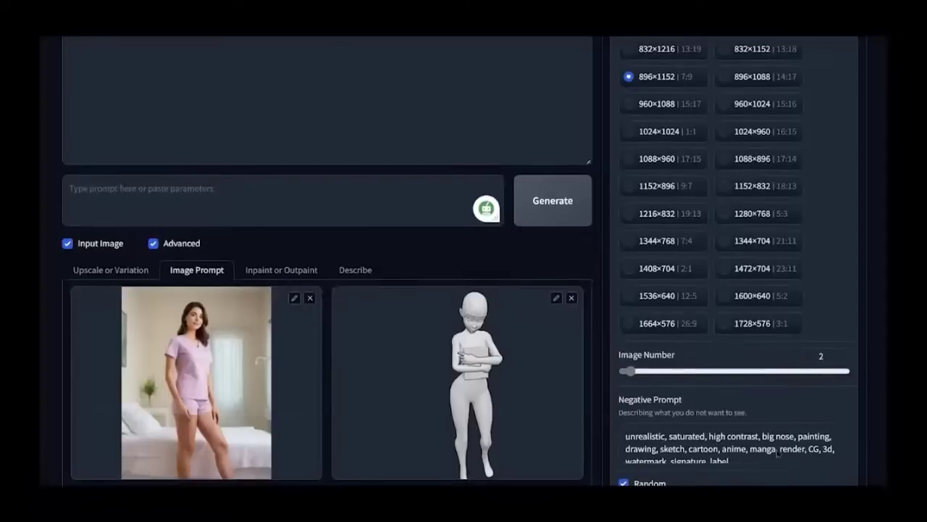
{"action": "scroll", "coordinate": [777, 452], "scroll_direction": "down", "scroll_amount": 1}
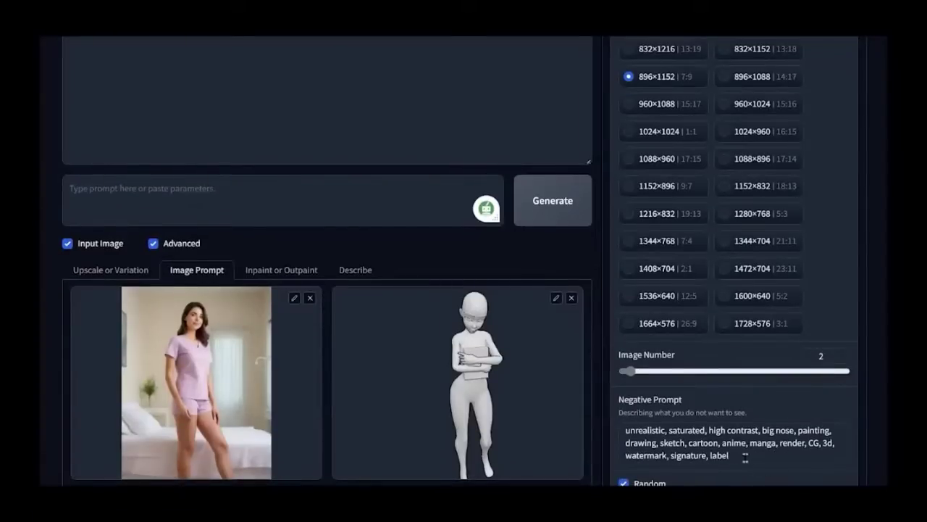
{"action": "scroll", "coordinate": [885, 380], "scroll_direction": "up", "scroll_amount": 3}
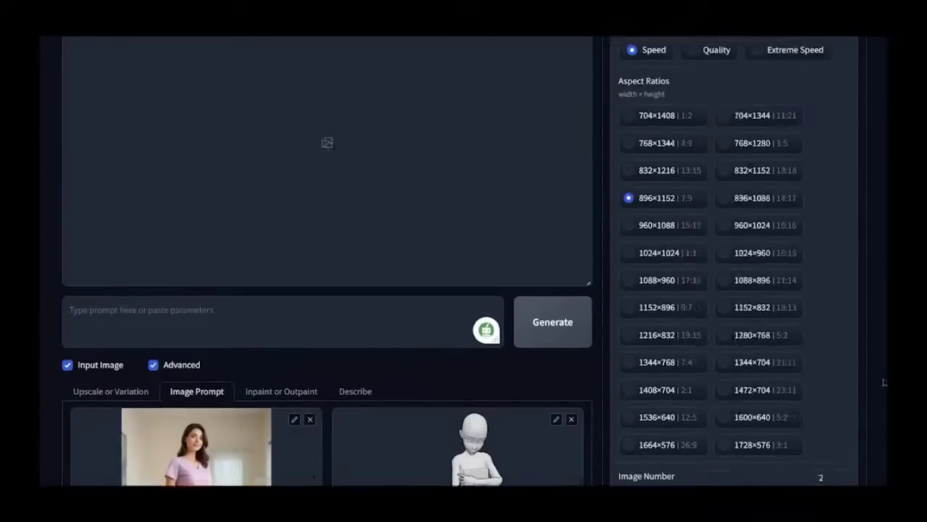
{"action": "left_click", "coordinate": [671, 53]}
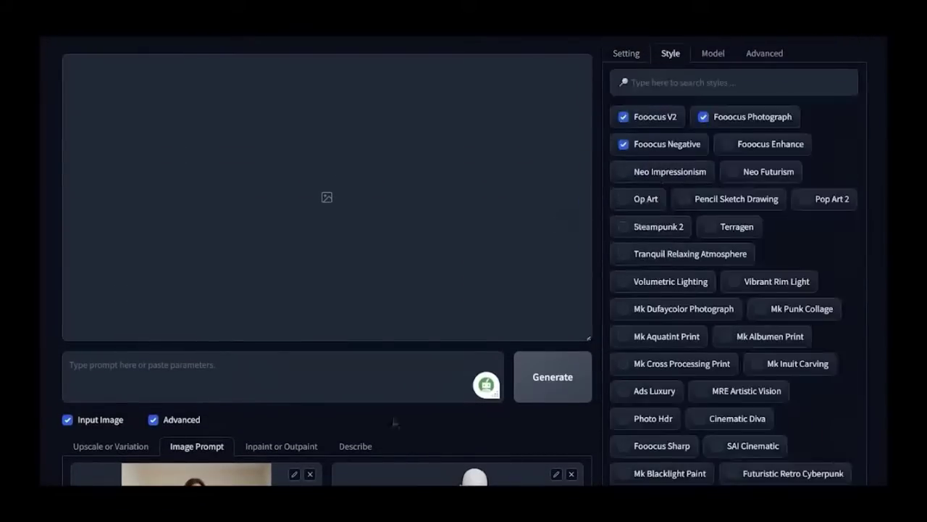
{"action": "scroll", "coordinate": [426, 355], "scroll_direction": "down", "scroll_amount": 4}
{"action": "scroll", "coordinate": [426, 355], "scroll_direction": "up", "scroll_amount": 4}
{"action": "left_click", "coordinate": [553, 377]}
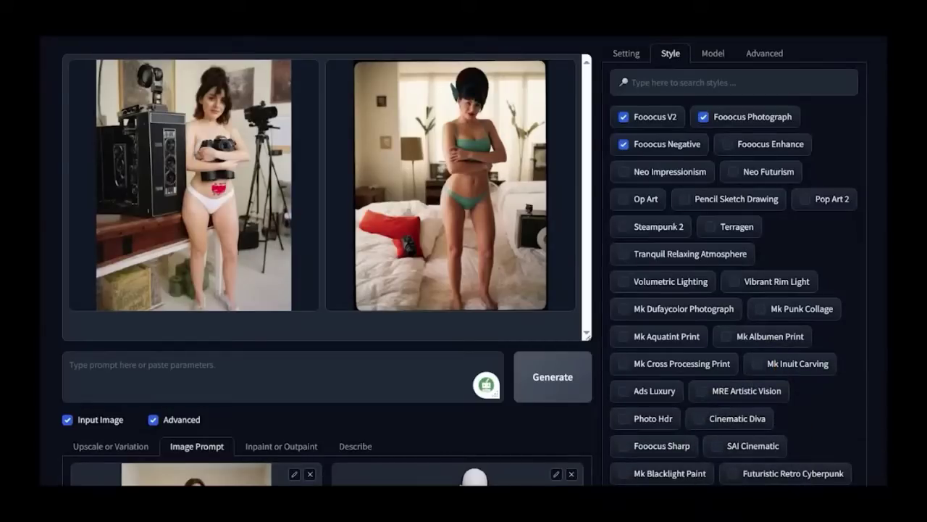
Step: Raise Stop At to 1 for image prompt 1 and 0.9 for image prompt 2
{"action": "scroll", "coordinate": [218, 326], "scroll_direction": "down", "scroll_amount": 5}
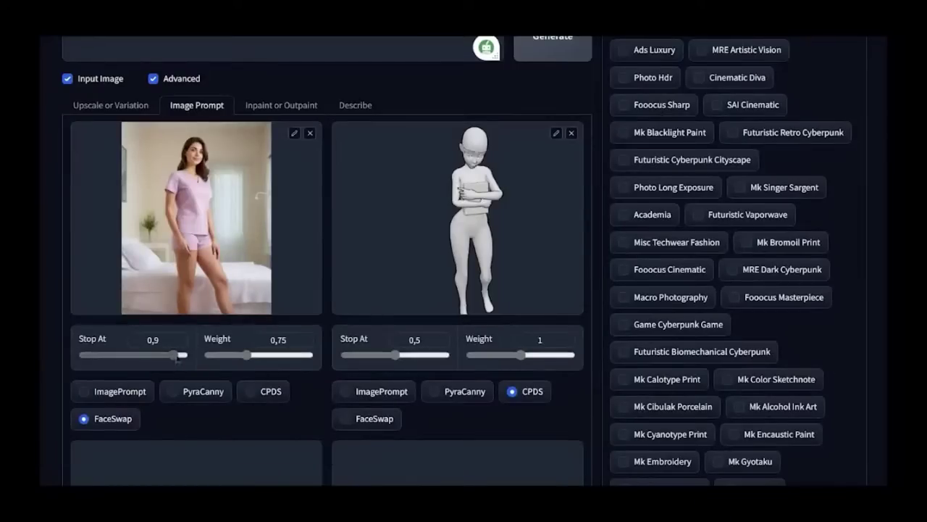
{"action": "left_click_drag", "start_coordinate": [176, 359], "coordinate": [190, 357]}
{"action": "left_click_drag", "start_coordinate": [394, 355], "coordinate": [438, 355]}
{"action": "scroll", "coordinate": [428, 354], "scroll_direction": "up", "scroll_amount": 3}
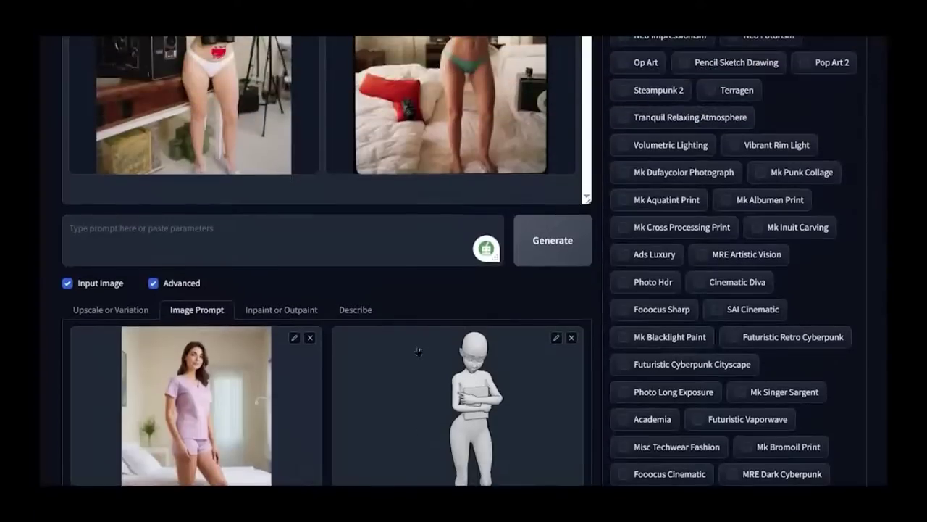
{"action": "scroll", "coordinate": [418, 351], "scroll_direction": "up", "scroll_amount": 2}
Step: Enter the prompt DRESSED and generate new images
{"action": "left_click", "coordinate": [281, 363]}
{"action": "type", "text": "DRESSED"}
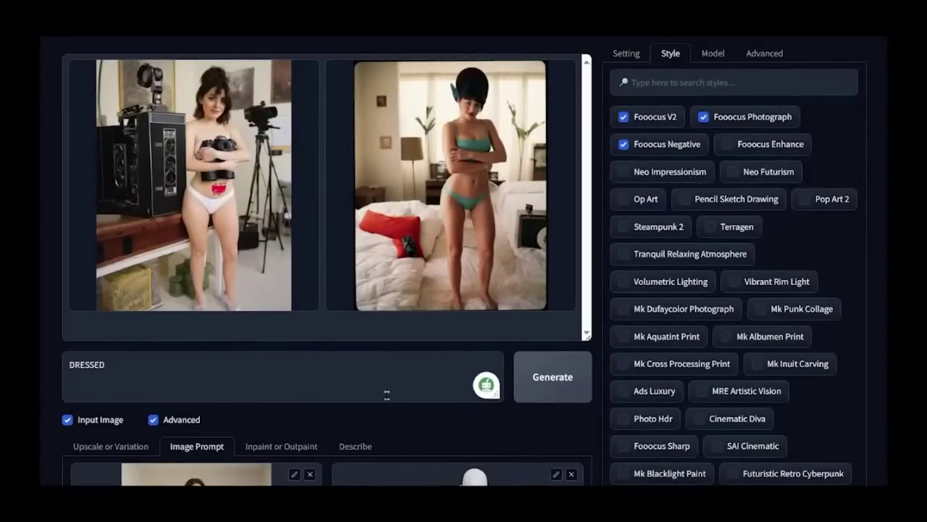
{"action": "left_click", "coordinate": [561, 396]}
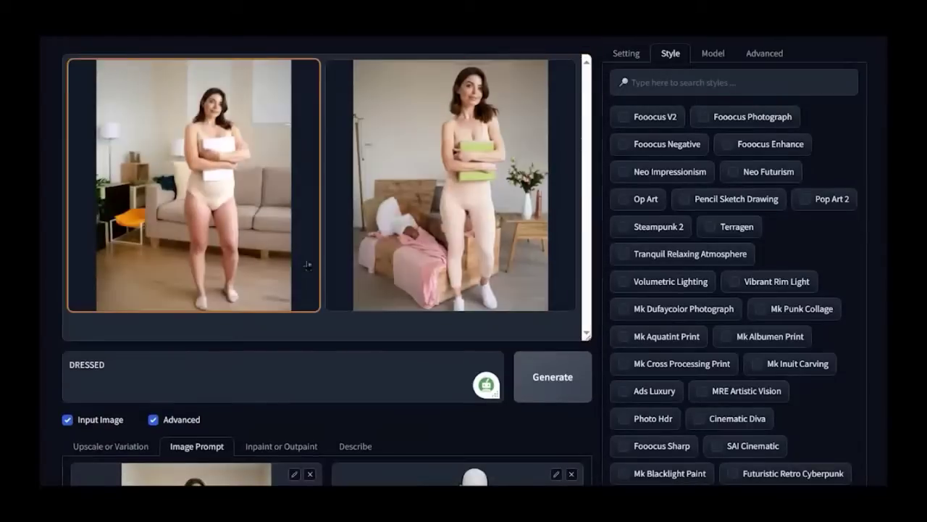
Step: Preview both generated images enlarged
{"action": "left_click", "coordinate": [210, 246]}
{"action": "left_click", "coordinate": [331, 214]}
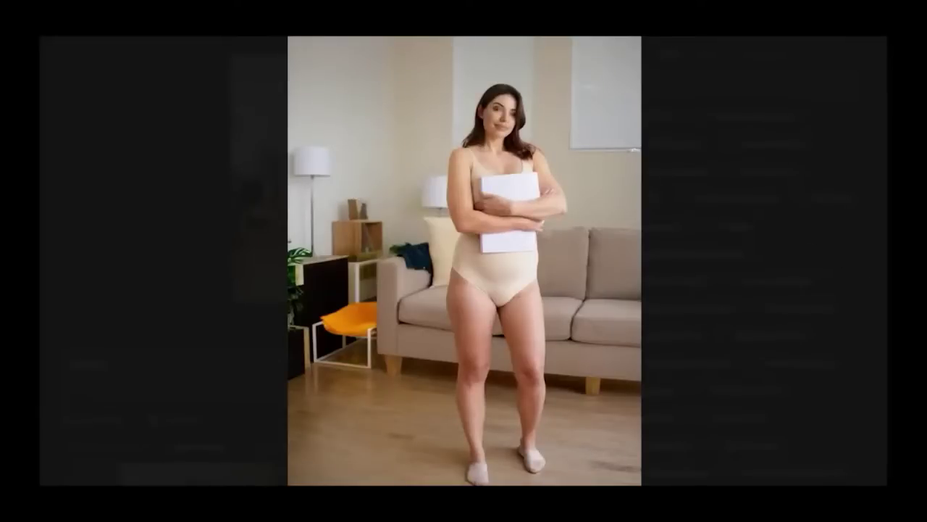
{"action": "key", "text": "Right"}
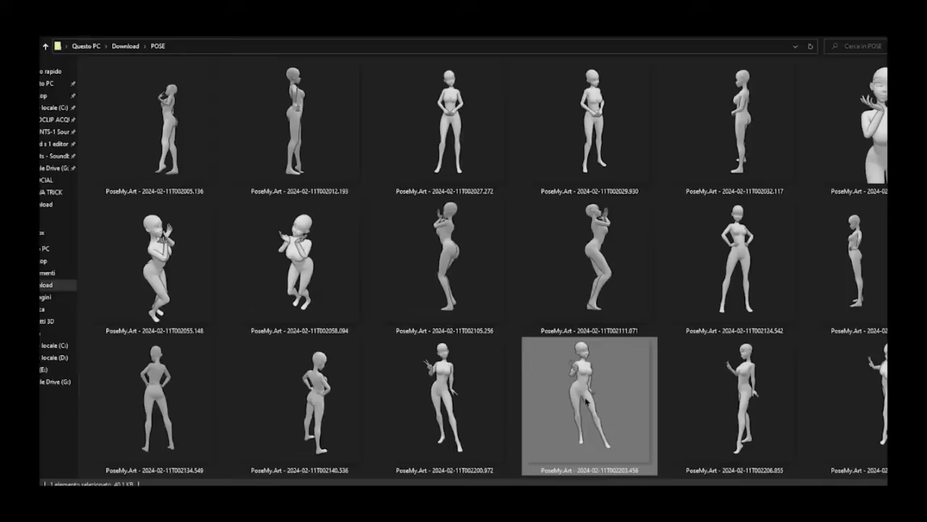
Step: Drag the 200.972 mannequin pose image from File Explorer into the CPDS slot
{"action": "left_click_drag", "start_coordinate": [589, 406], "coordinate": [594, 435]}
{"action": "left_click_drag", "start_coordinate": [420, 432], "coordinate": [414, 290]}
{"action": "scroll", "coordinate": [555, 248], "scroll_direction": "up", "scroll_amount": 2}
Step: Generate with the new pose and browse both results full size, including the white-bodysuit image
{"action": "left_click", "coordinate": [553, 241]}
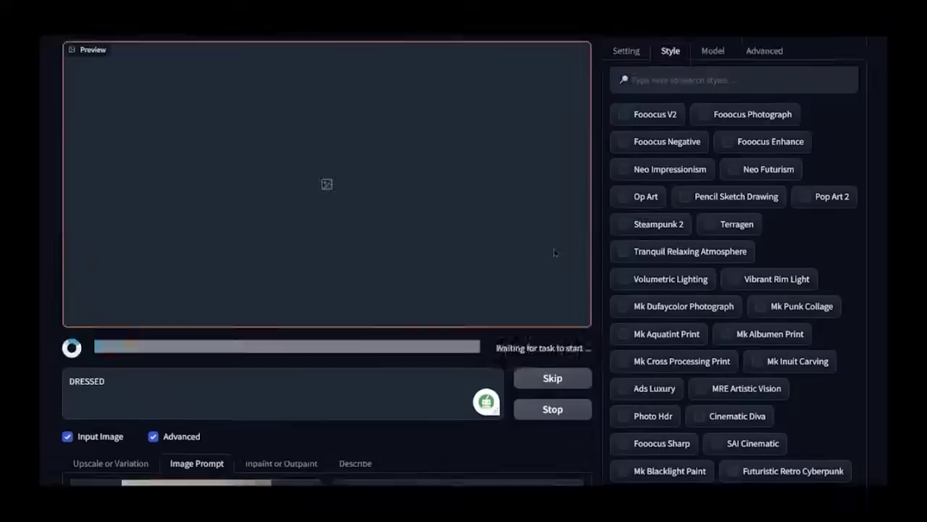
{"action": "scroll", "coordinate": [554, 249], "scroll_direction": "up", "scroll_amount": 2}
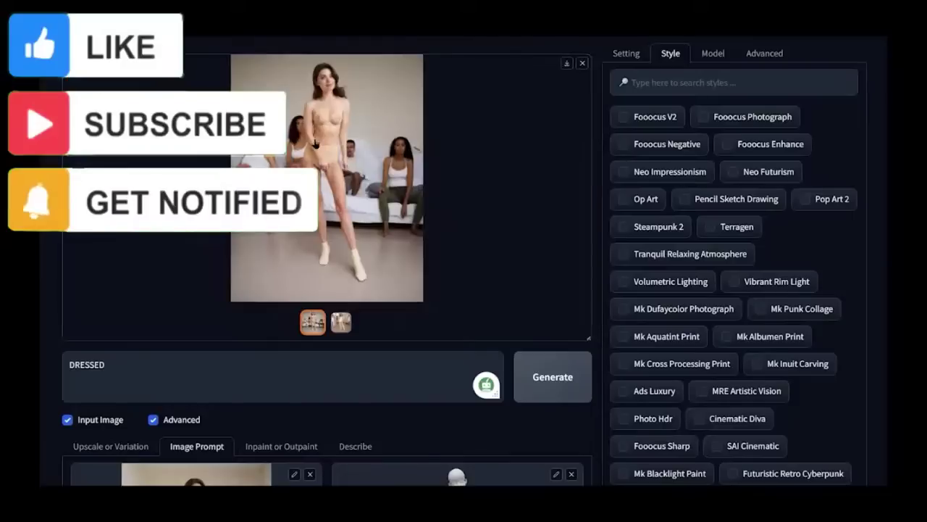
{"action": "left_click", "coordinate": [315, 143]}
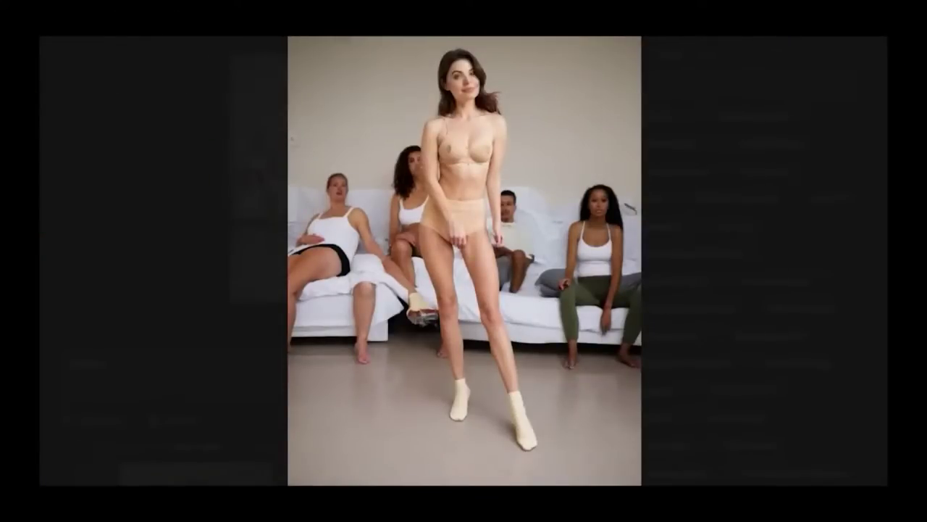
{"action": "key", "text": "Right"}
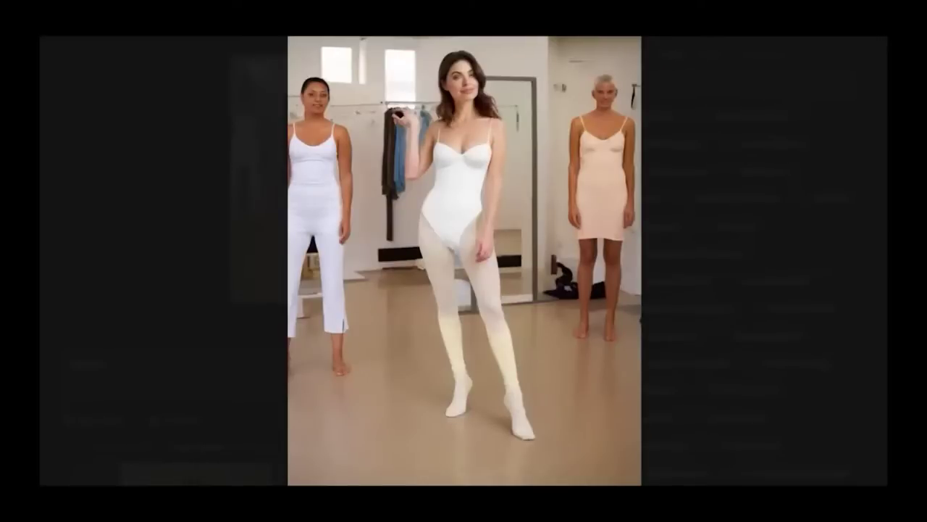